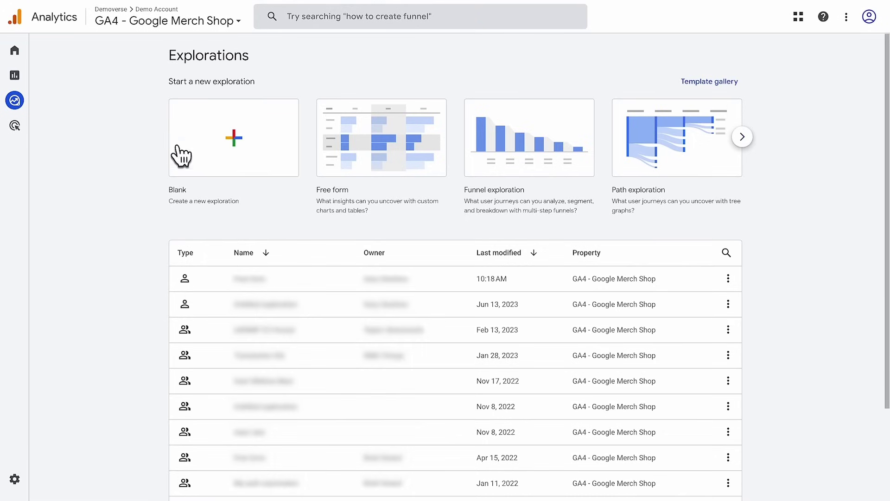
click(434, 171)
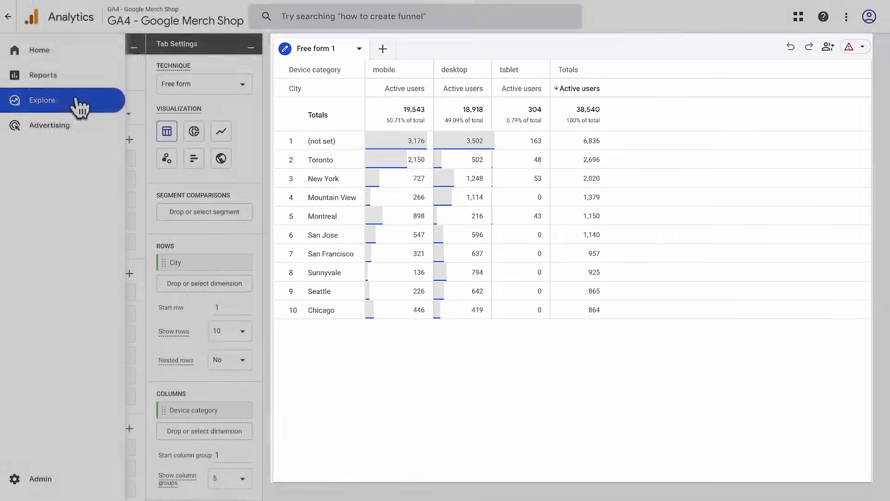
click(78, 99)
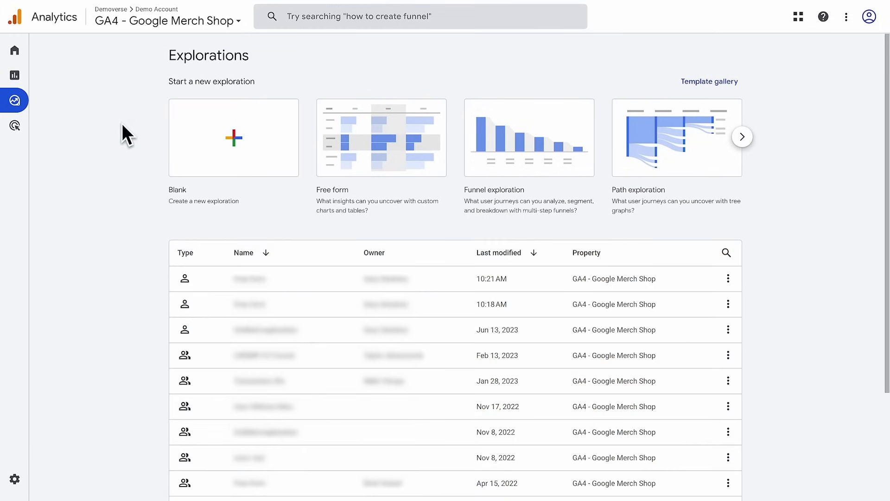
Step: Look over the exploration Template gallery, then go back to the Explorations page
click(735, 84)
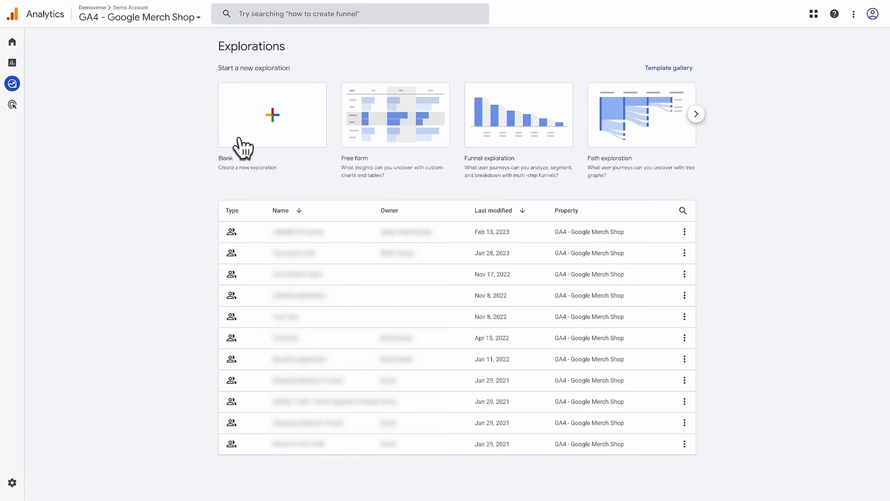
Step: Create a blank untitled exploration and bring up its dimension picker
click(318, 140)
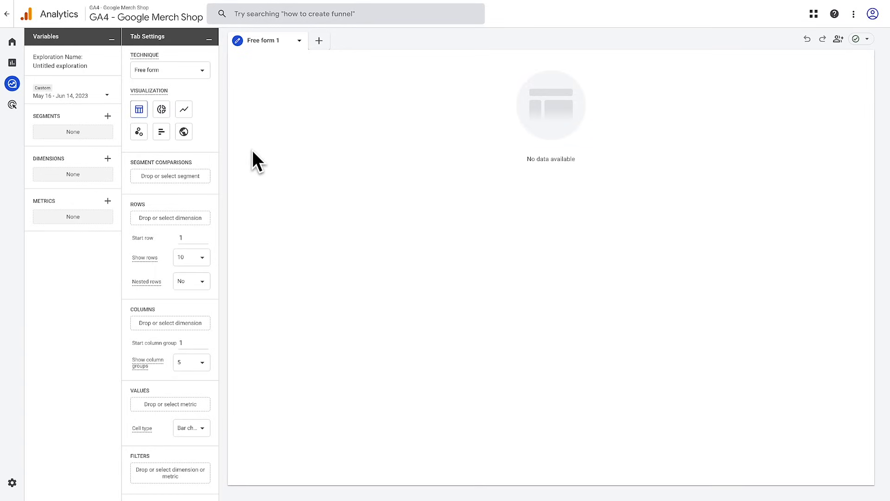
click(107, 158)
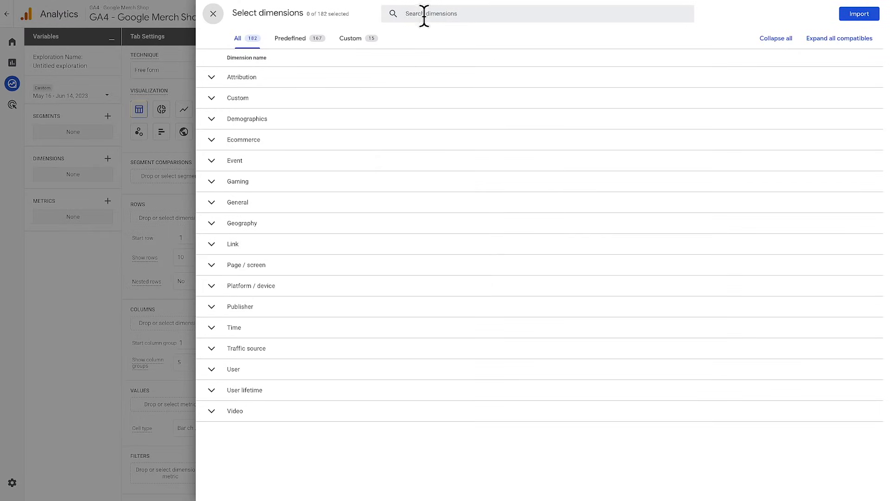
Step: Find and import three dimensions: Page path and screen class, Device category, Session source / medium
click(445, 13)
text(page path)
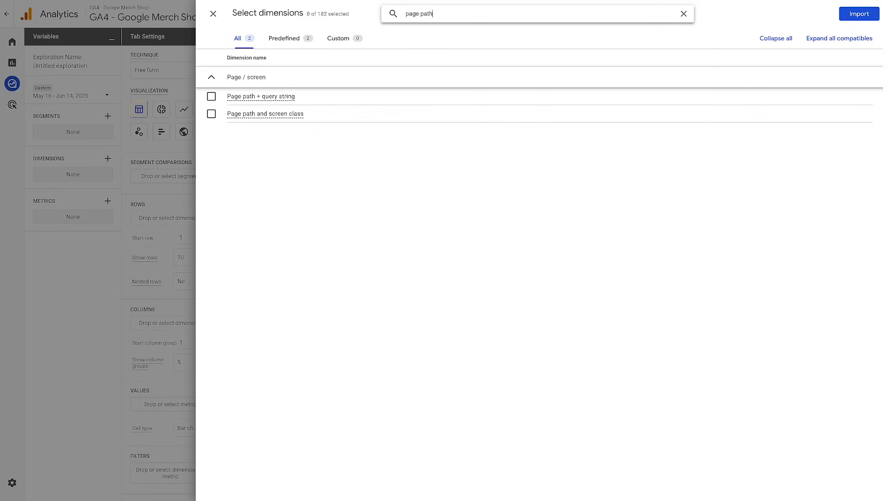
click(246, 116)
click(683, 13)
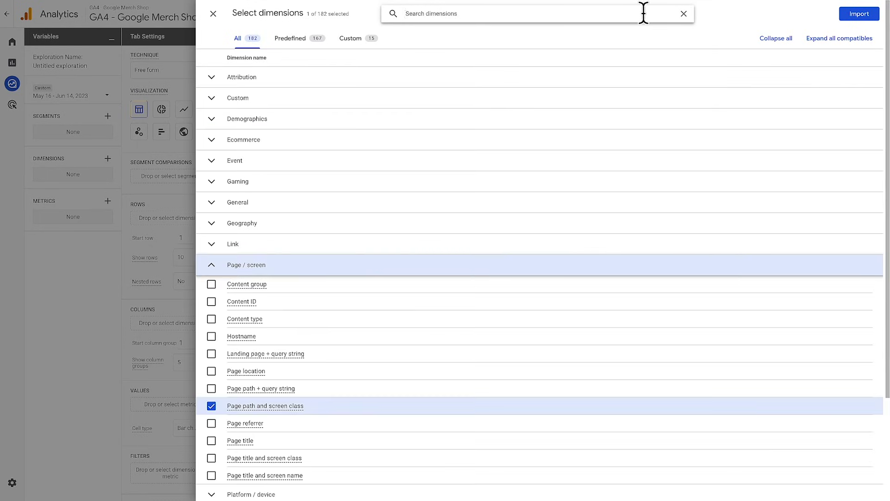
text(device cat)
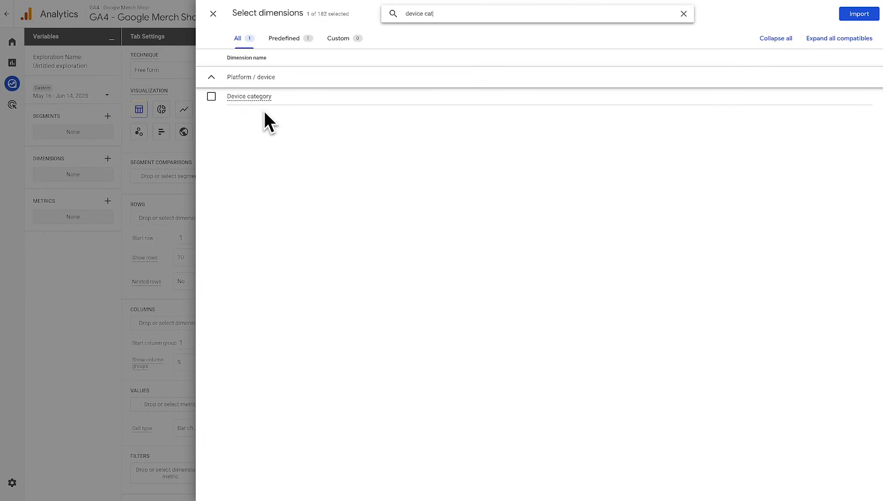
click(212, 97)
click(684, 13)
text(session sour)
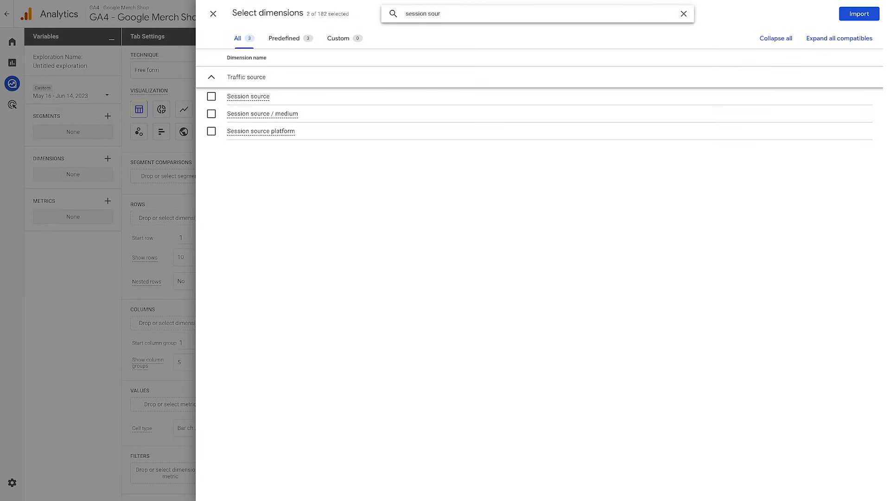
click(212, 114)
click(849, 20)
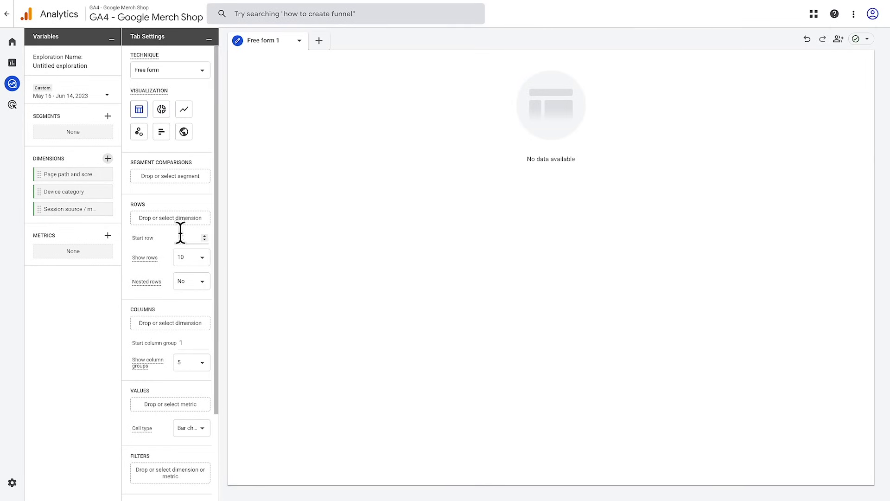
Step: Find and import three metrics: Views, Sessions and Active users
click(108, 235)
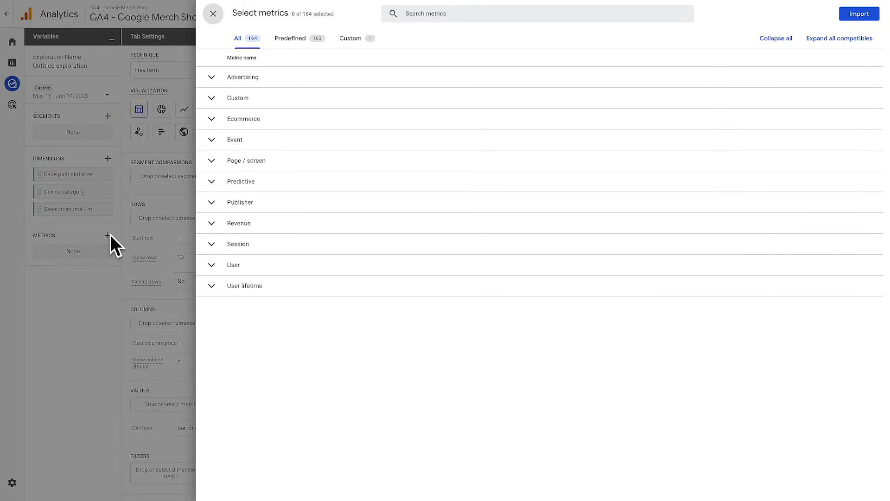
click(440, 13)
text(views)
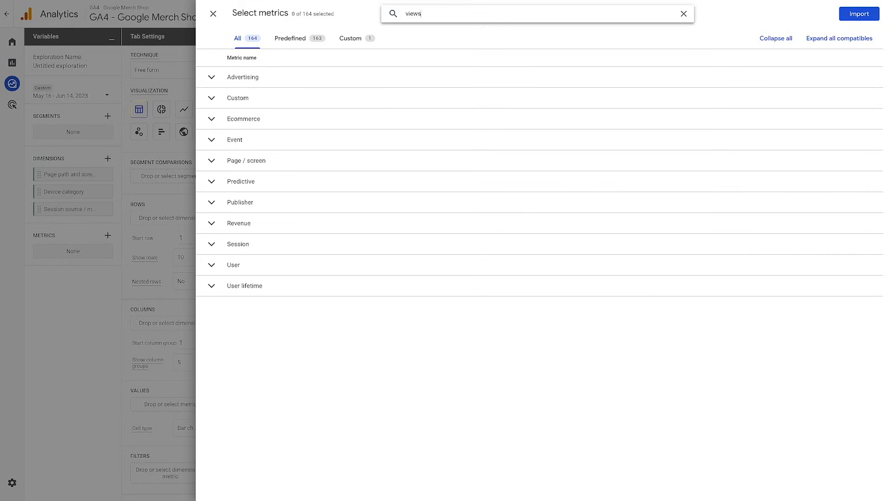
click(211, 173)
click(683, 14)
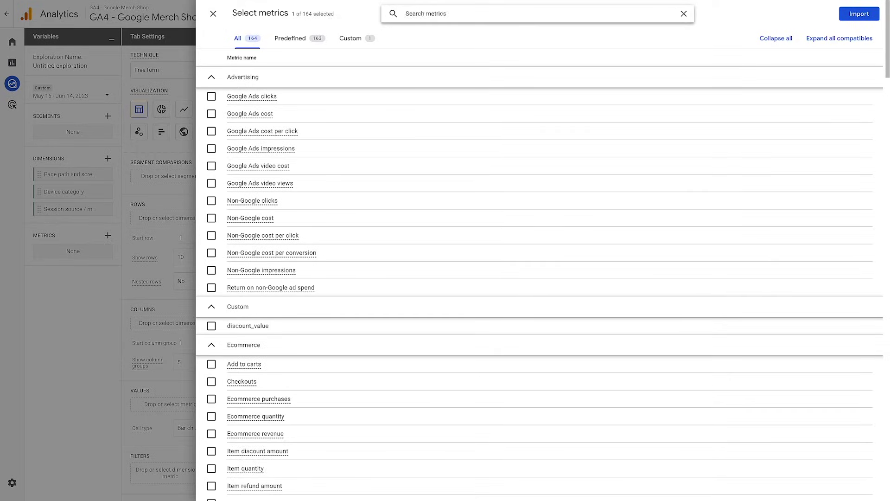
text(sessions)
click(489, 107)
click(683, 13)
text(active)
click(210, 147)
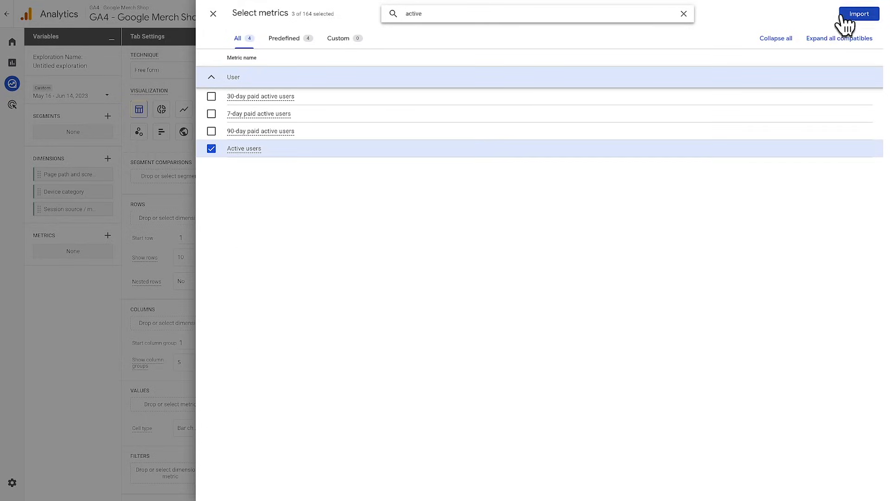
click(848, 17)
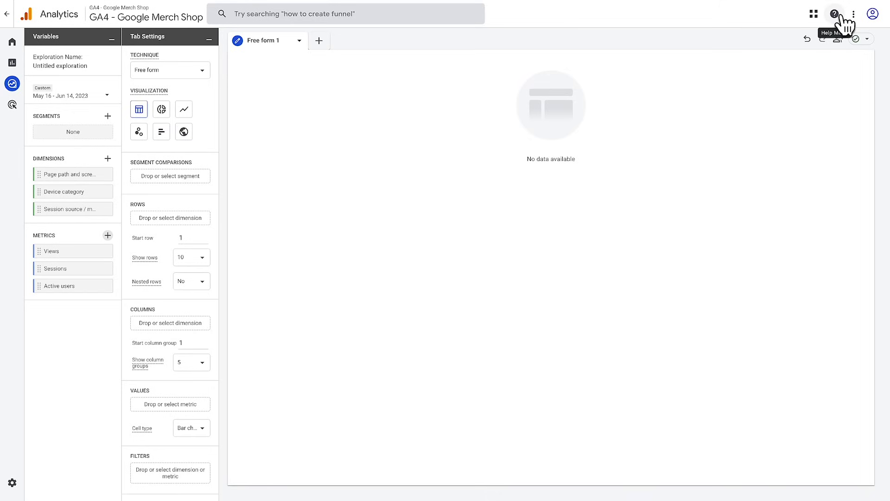
Step: Put Page path and screen class in Rows, and Views, Sessions and Active users in Values
double_click(68, 173)
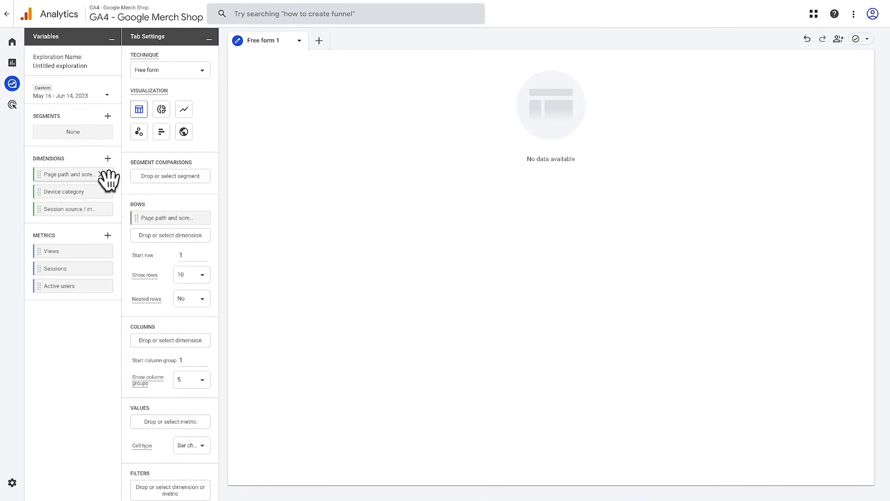
double_click(68, 250)
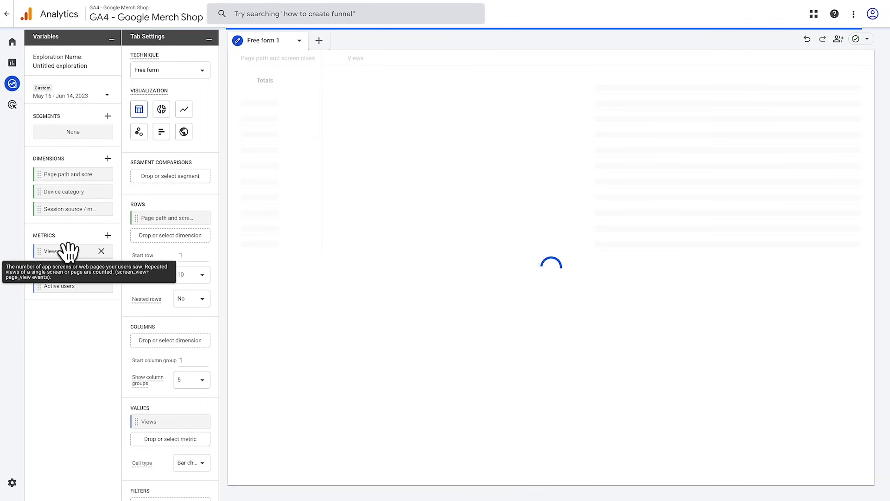
double_click(69, 268)
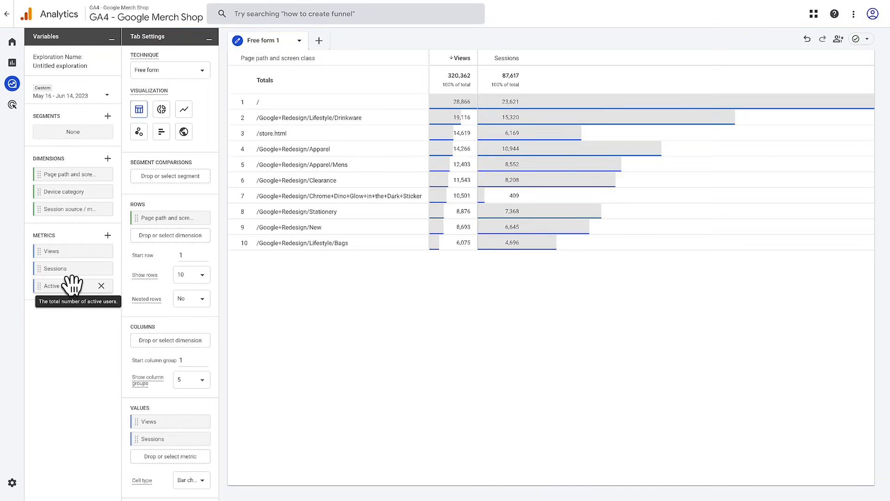
double_click(72, 286)
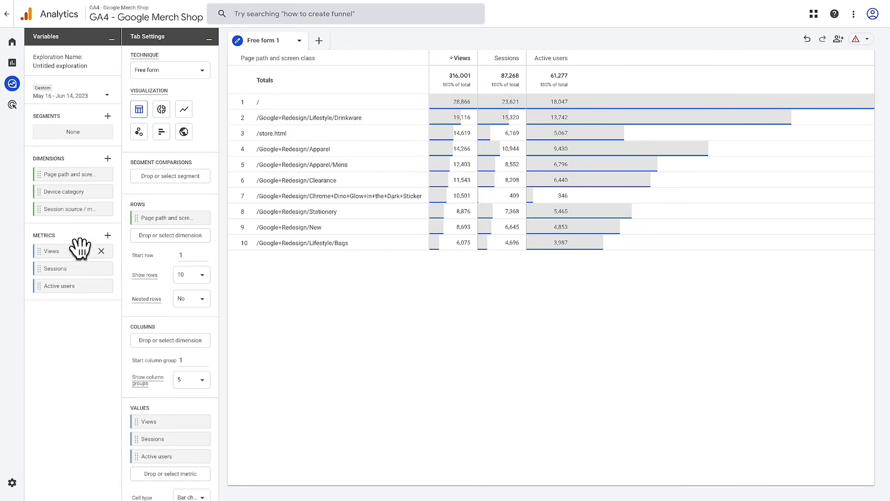
Step: Add Device category under page path in Rows, splitting rows into desktop and mobile
double_click(64, 191)
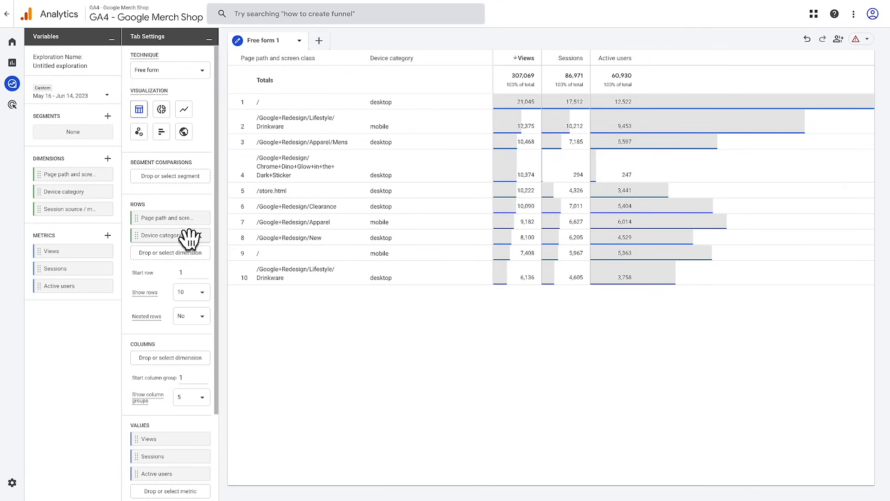
Step: Move Device category from Rows to Columns, giving desktop, mobile and tablet column groups
drag(183, 238, 182, 345)
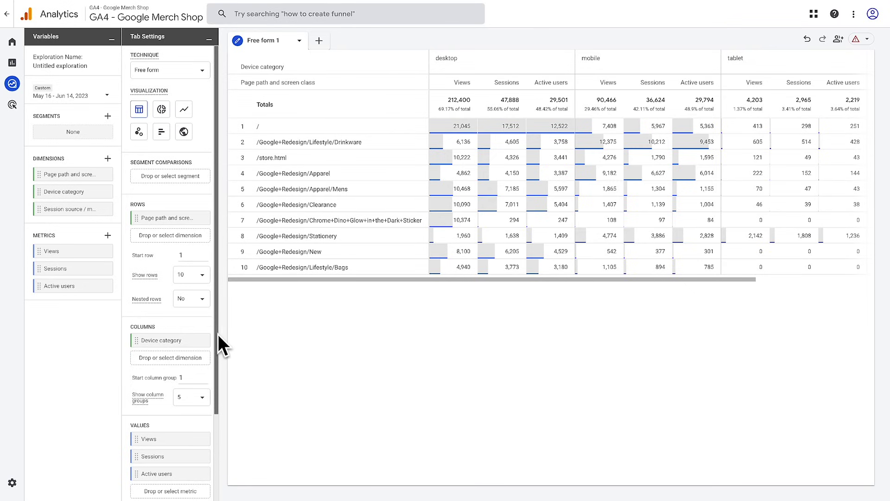
drag(218, 334, 216, 441)
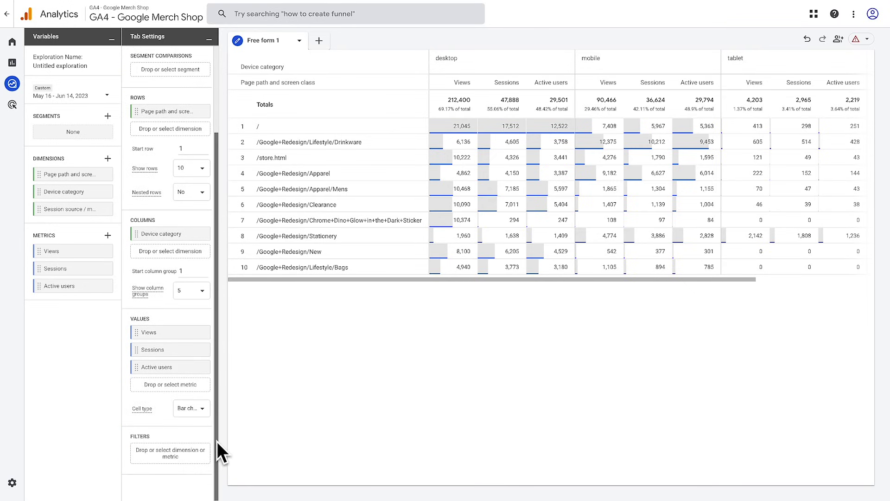
Step: Apply a Session source / medium 'exactly matches' filter using a suggested source / medium value
click(207, 455)
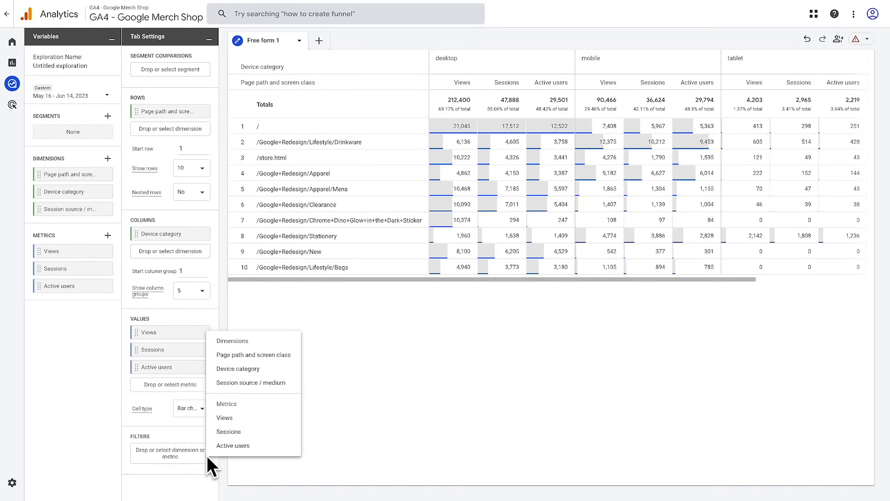
click(291, 382)
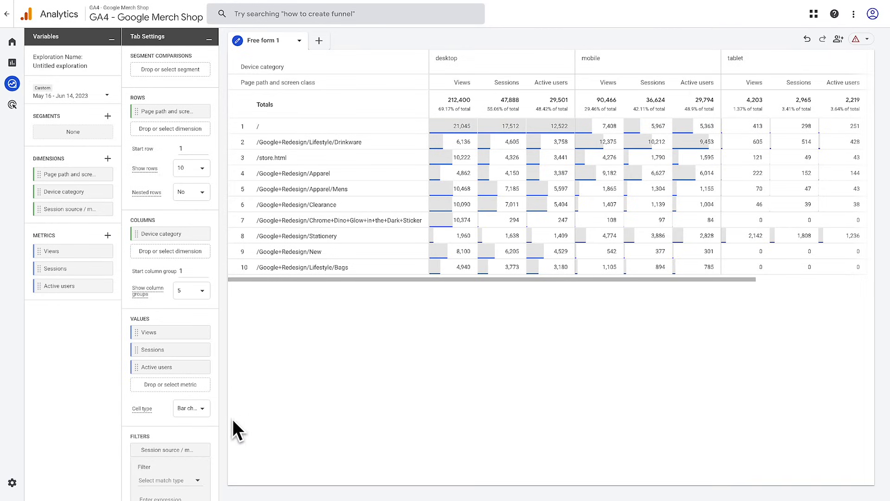
scroll(194, 417, down, 2)
click(199, 412)
click(200, 398)
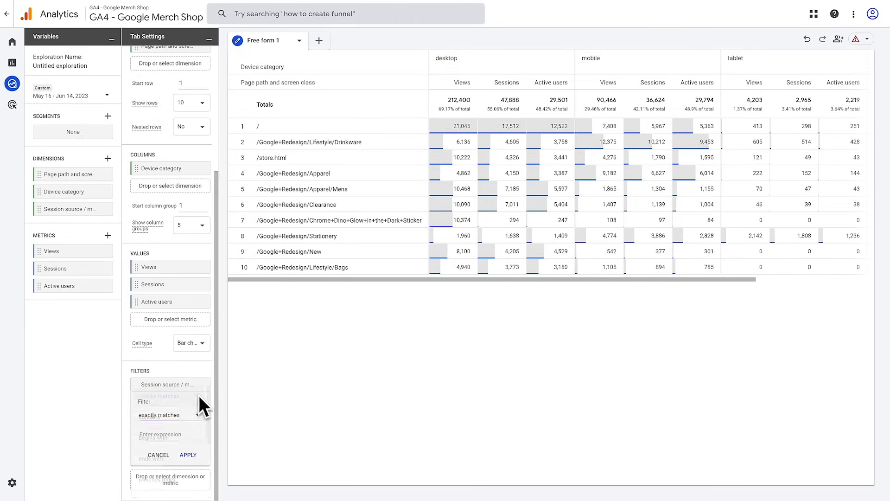
click(193, 433)
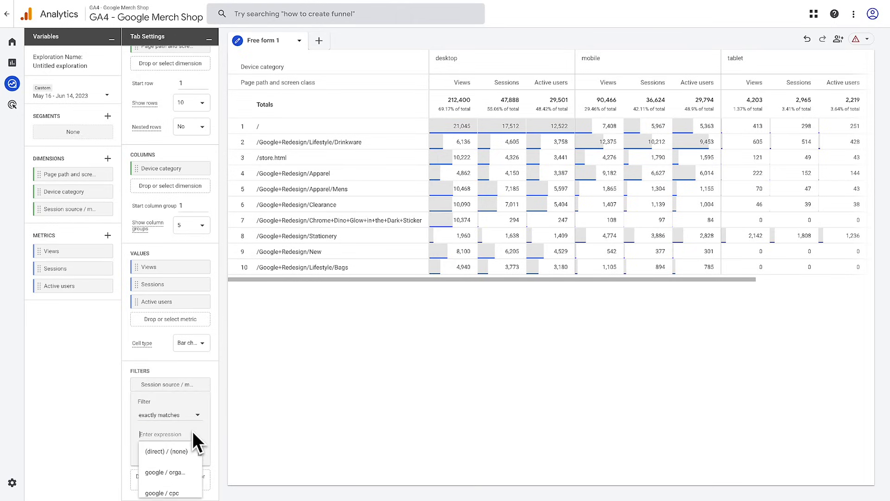
click(190, 471)
click(188, 455)
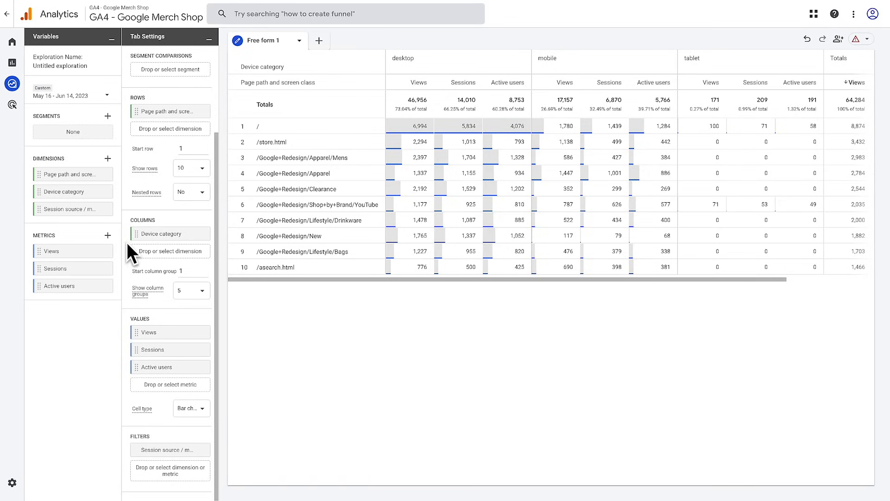
Step: Start a new segment, browse suggestions and templates, and choose the Demographics template
click(107, 116)
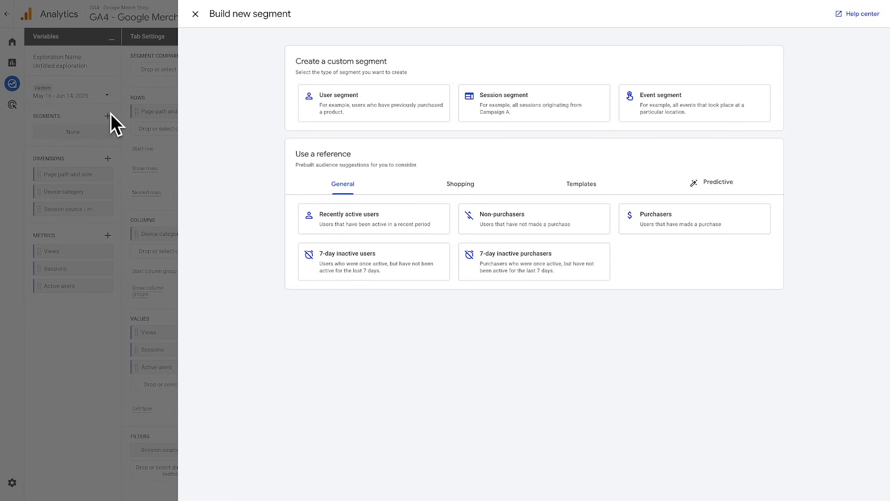
click(737, 185)
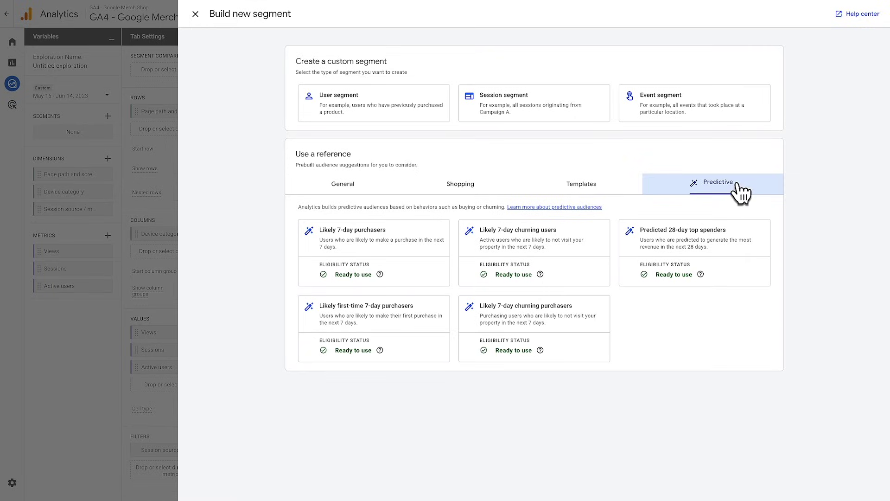
click(601, 187)
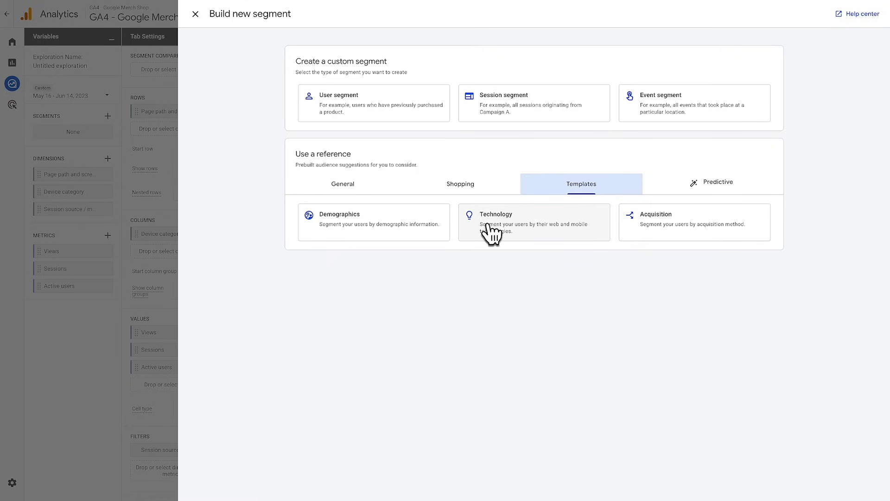
click(444, 218)
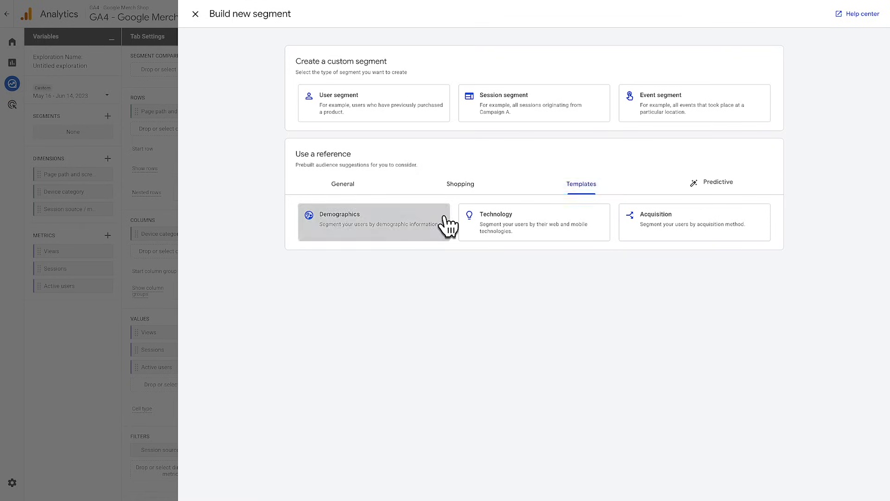
Step: Add a segment condition: Country ID exactly matches US
click(393, 216)
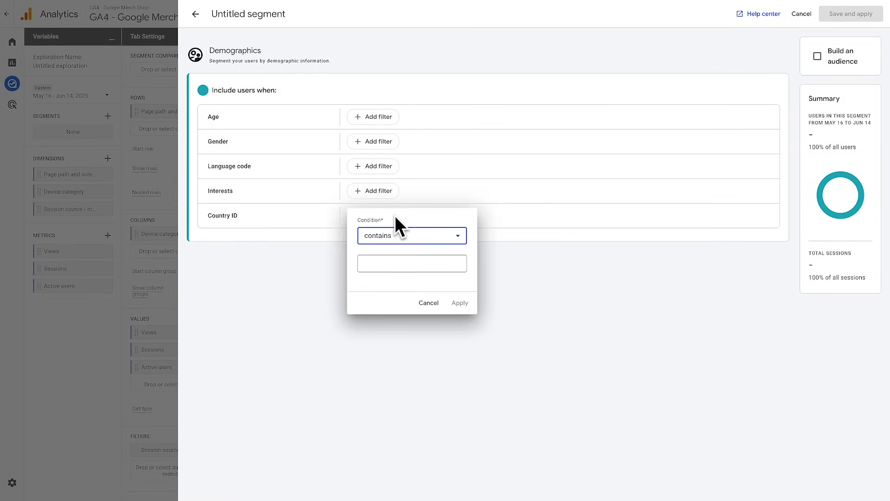
click(459, 237)
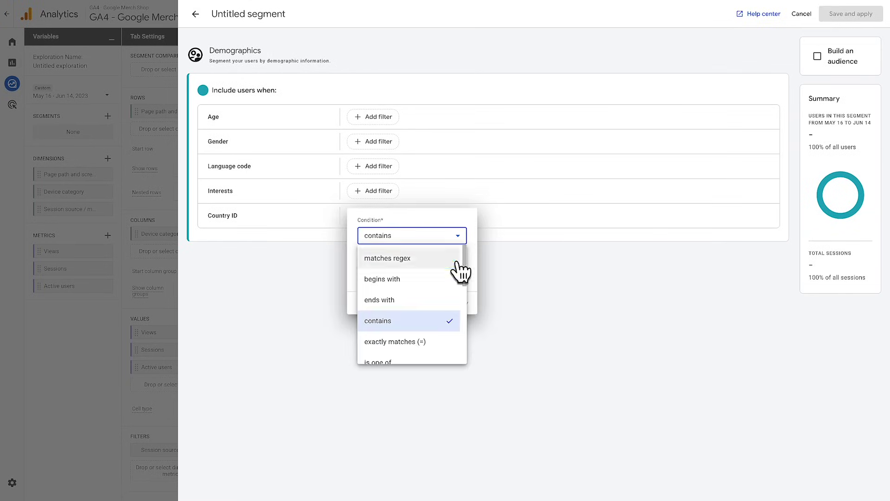
click(452, 340)
click(460, 262)
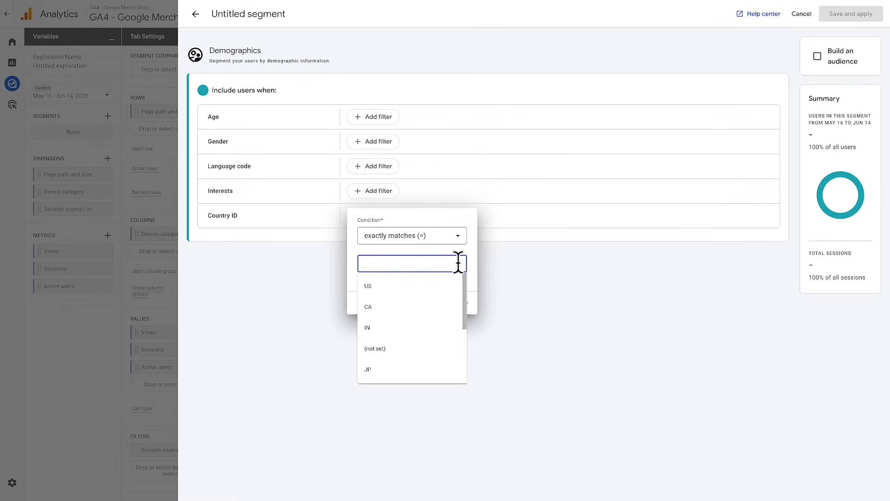
text(US)
click(460, 303)
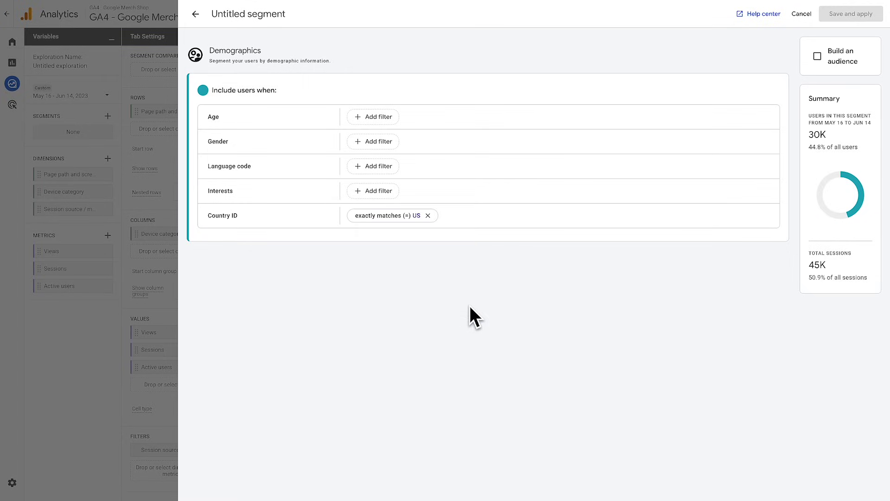
Step: Name the segment 'US traffic' and save and apply it
click(419, 14)
text(US traffic)
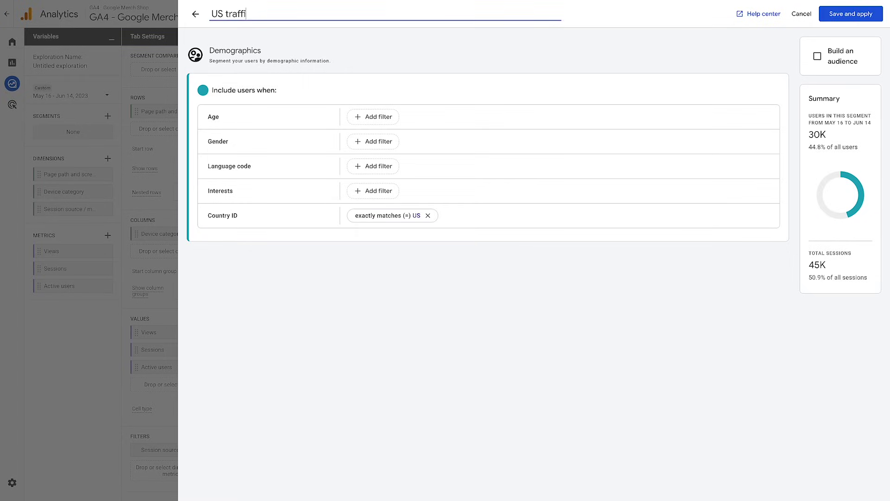
click(851, 15)
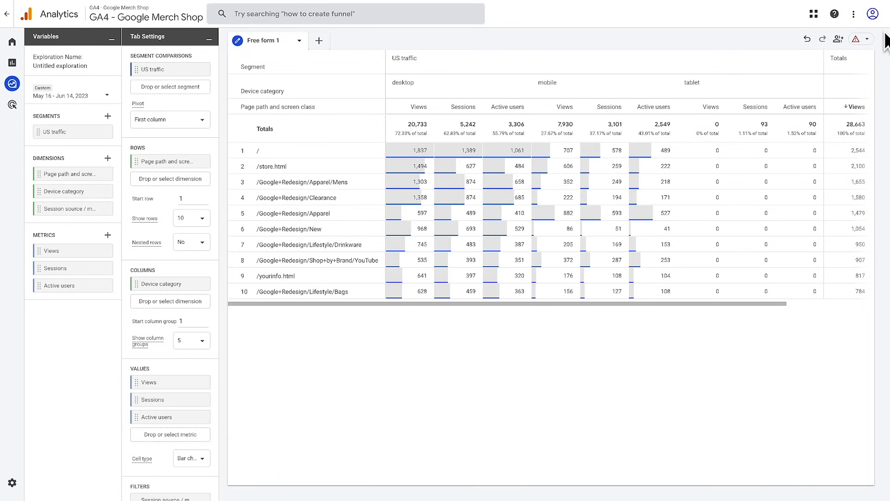